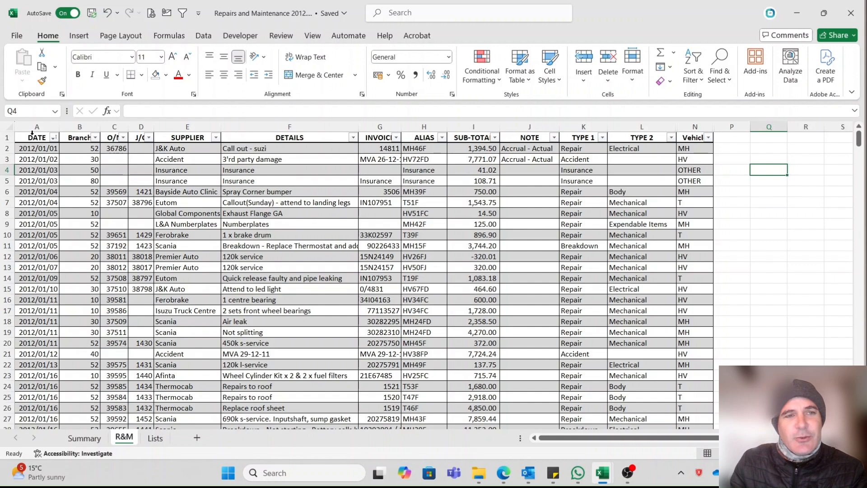
Look over the repair records on the R&M sheet, across all columns and down the first dates
{"action": "left_click_drag", "start_coordinate": [32, 133], "coordinate": [695, 134]}
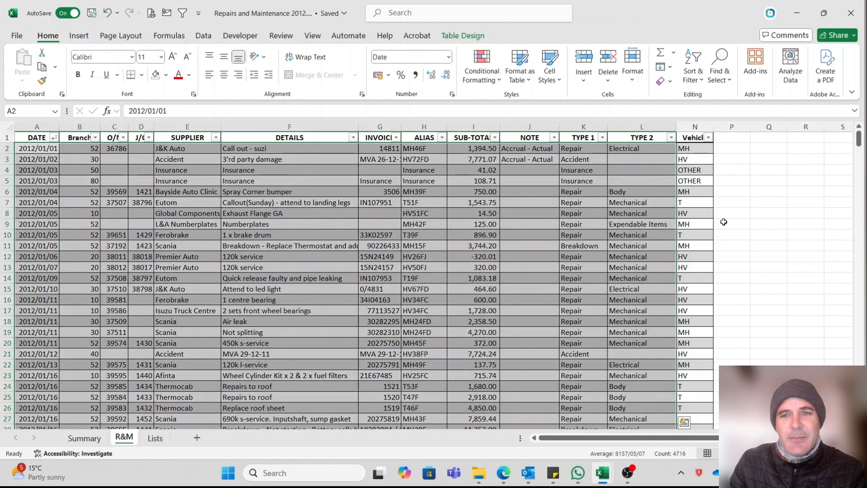
{"action": "left_click", "coordinate": [768, 224]}
{"action": "scroll", "coordinate": [70, 165], "scroll_direction": "down", "scroll_amount": 1}
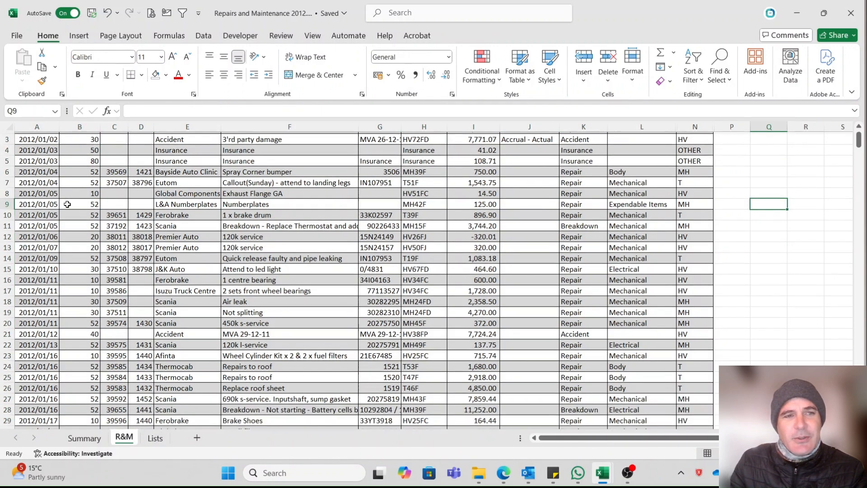
{"action": "scroll", "coordinate": [70, 164], "scroll_direction": "up", "scroll_amount": 1}
{"action": "left_click_drag", "start_coordinate": [40, 152], "coordinate": [40, 159]}
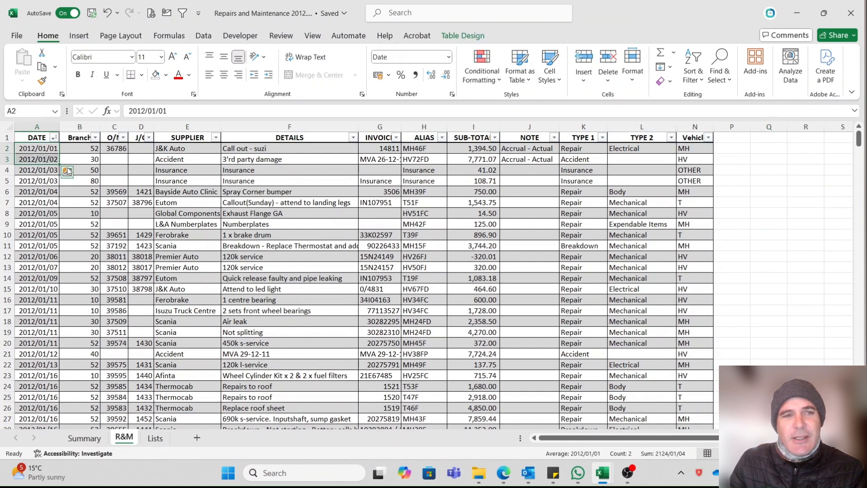
Inspect the drop-down list choices of the Branch cells in rows 2 and 4 of the R&M table
{"action": "left_click", "coordinate": [84, 159]}
{"action": "left_click", "coordinate": [79, 148]}
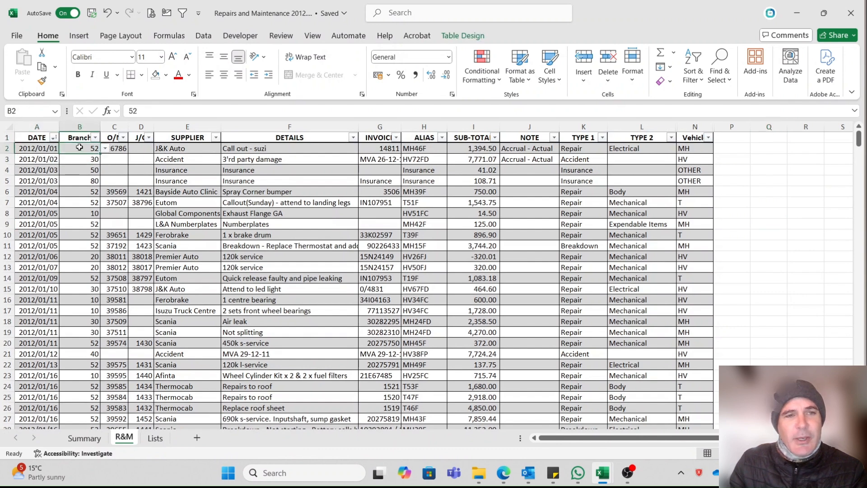
{"action": "left_click", "coordinate": [105, 149]}
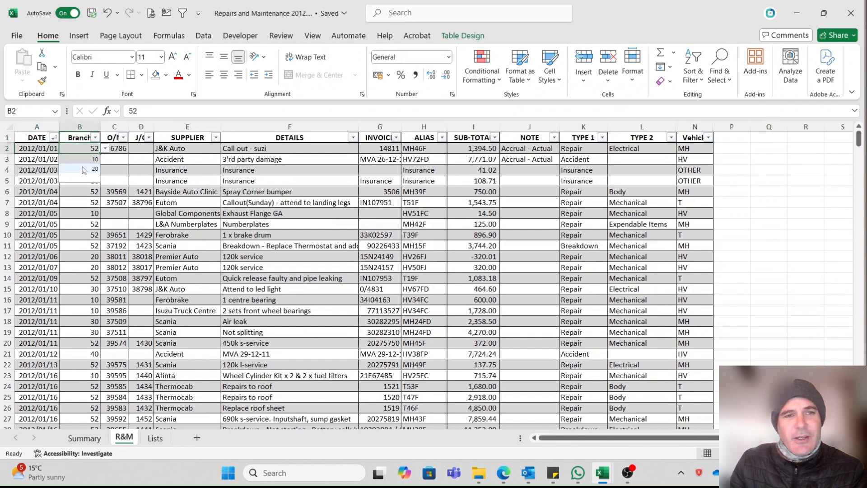
{"action": "left_click", "coordinate": [113, 163]}
{"action": "left_click", "coordinate": [94, 171]}
{"action": "left_click", "coordinate": [105, 170]}
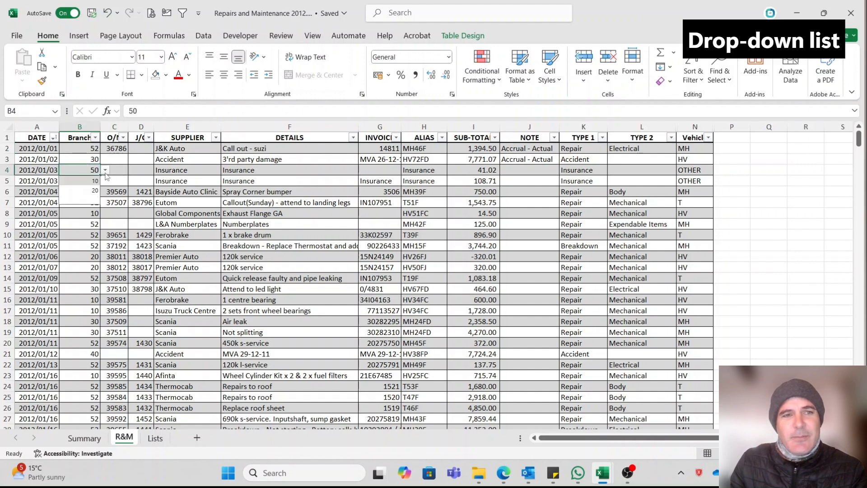
{"action": "left_click", "coordinate": [157, 172]}
Review the row 3 record from SUPPLIER to ALIAS, and the whole SUB-TOTAL column
{"action": "left_click", "coordinate": [194, 158]}
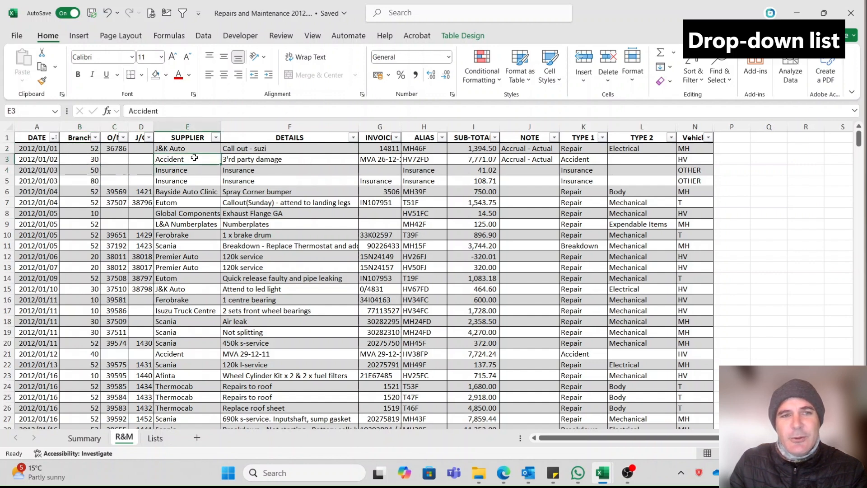
{"action": "key", "text": "Right"}
{"action": "key", "text": "Right"}
{"action": "key", "text": "Right"}
{"action": "key", "text": "Right"}
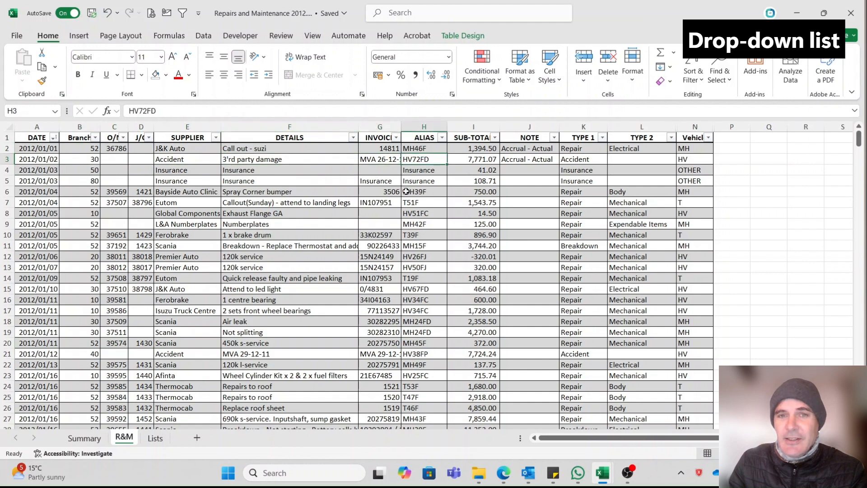
{"action": "left_click", "coordinate": [474, 127]}
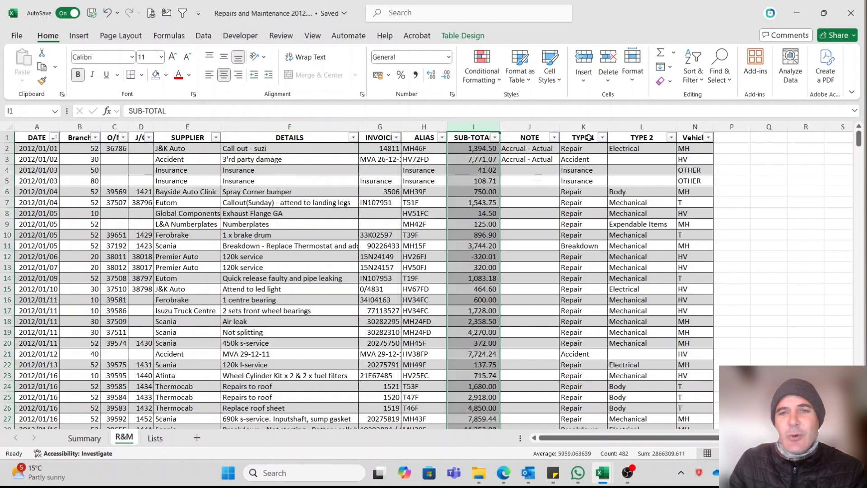
Inspect the drop-down lists of the TYPE 1 cell in row 3 and the Vehicle cell in row 2
{"action": "left_click", "coordinate": [587, 158]}
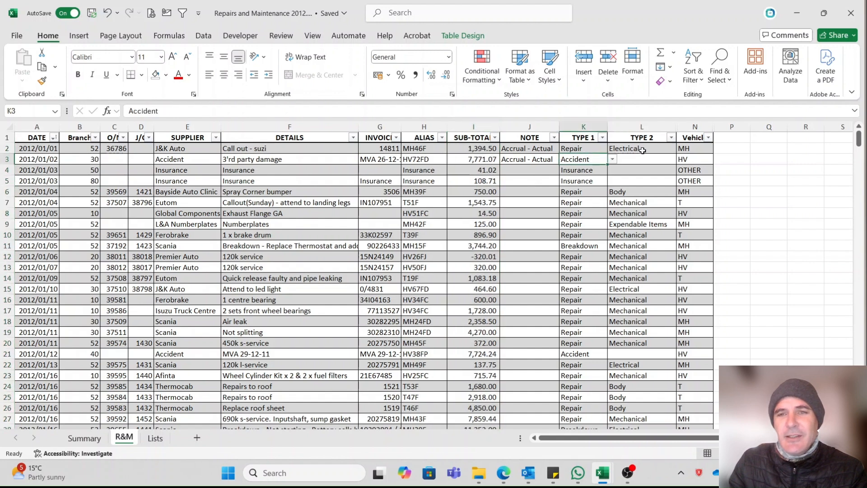
{"action": "left_click", "coordinate": [612, 159]}
{"action": "left_click", "coordinate": [639, 161]}
{"action": "left_click", "coordinate": [698, 150]}
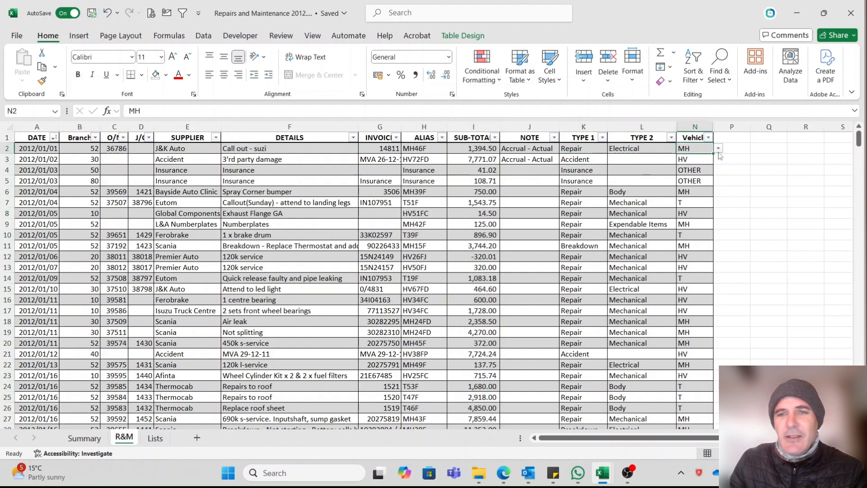
{"action": "left_click", "coordinate": [719, 148]}
{"action": "left_click", "coordinate": [644, 179]}
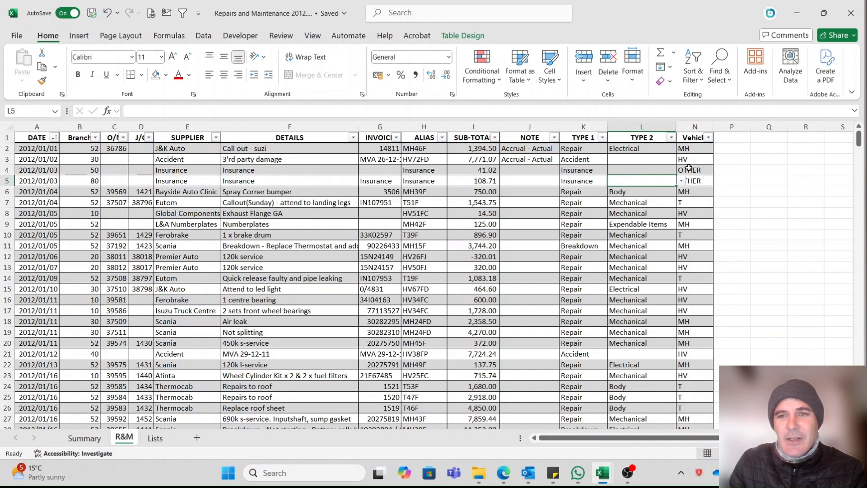
Switch to the Summary sheet and review the R&M block, its Total formula and the January branch figures
{"action": "left_click", "coordinate": [84, 438]}
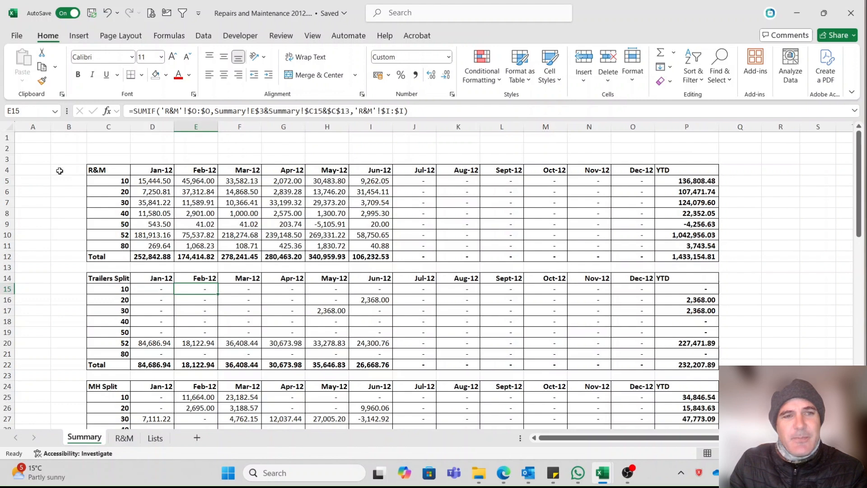
{"action": "left_click_drag", "start_coordinate": [103, 170], "coordinate": [690, 256]}
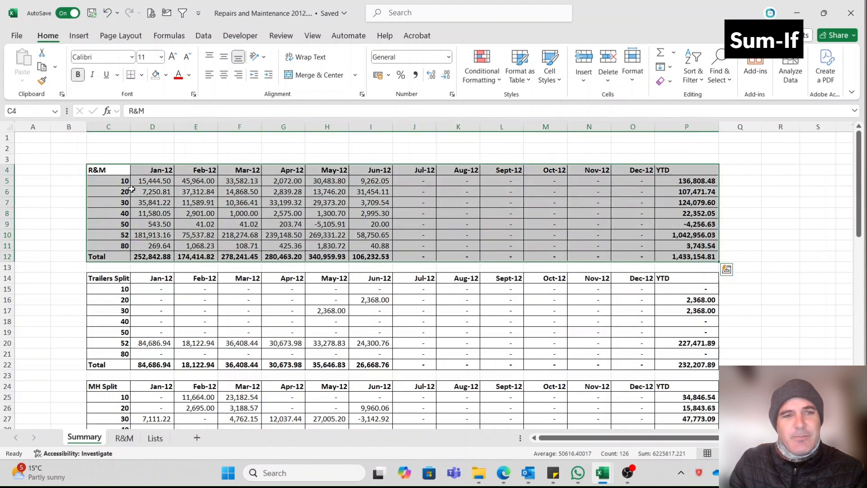
{"action": "left_click", "coordinate": [112, 171]}
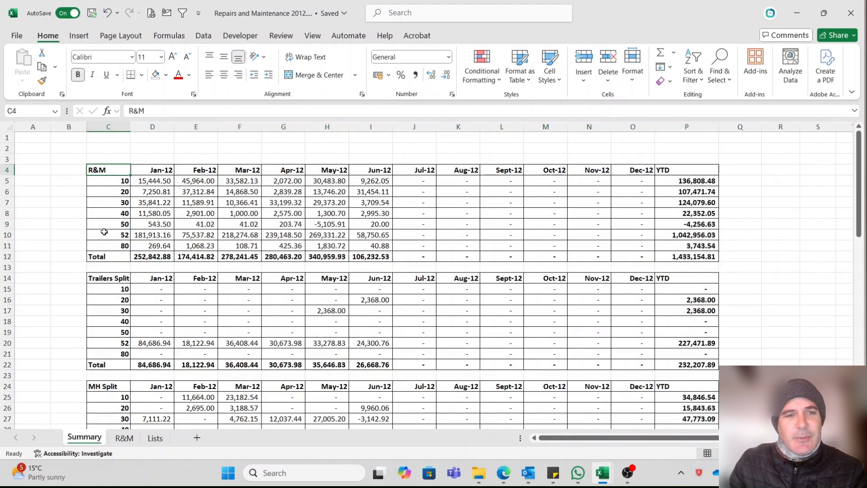
{"action": "left_click", "coordinate": [107, 255]}
{"action": "left_click", "coordinate": [144, 257]}
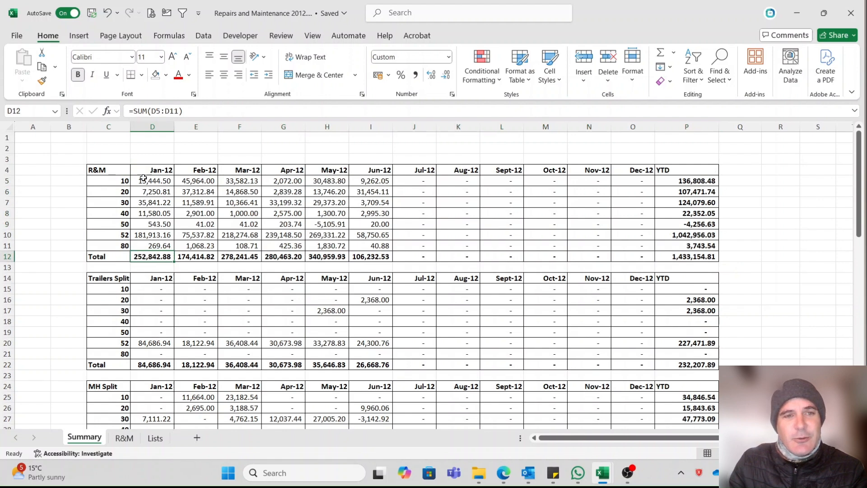
{"action": "left_click_drag", "start_coordinate": [150, 180], "coordinate": [155, 247]}
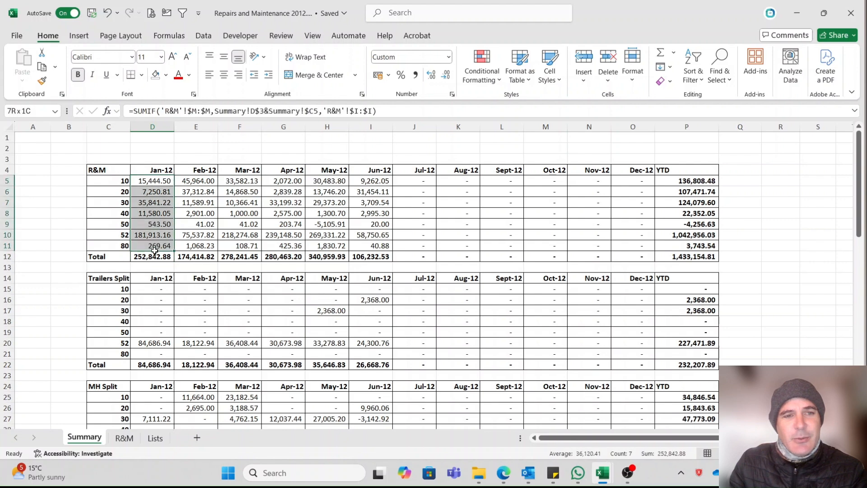
Examine the range, criteria and sum range arguments of the SUMIF formula in cell D5 of the Summary sheet
{"action": "left_click", "coordinate": [156, 182]}
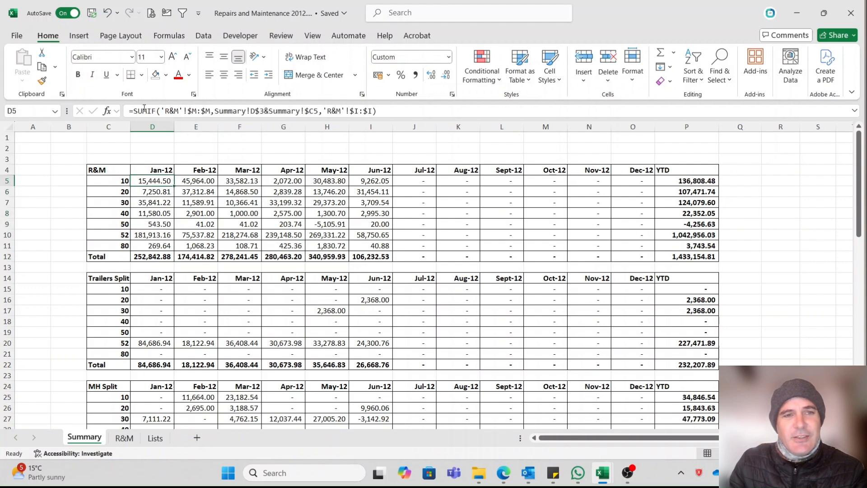
{"action": "left_click", "coordinate": [391, 107]}
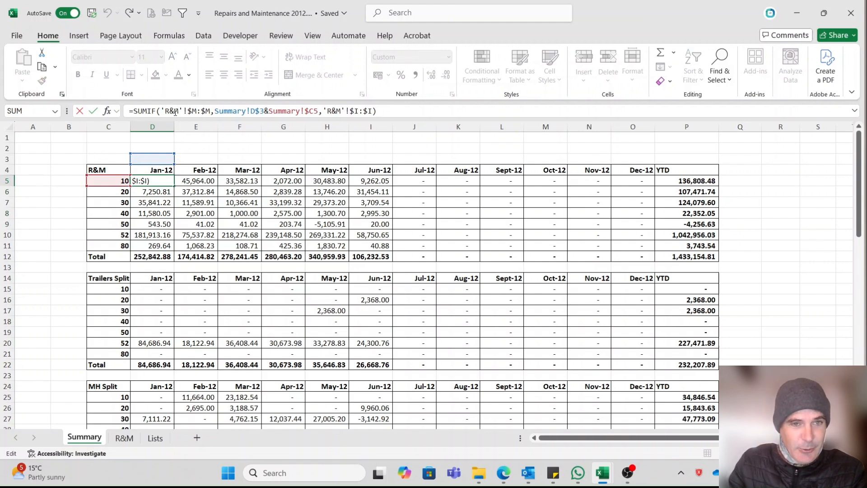
{"action": "left_click_drag", "start_coordinate": [165, 111], "coordinate": [211, 111]}
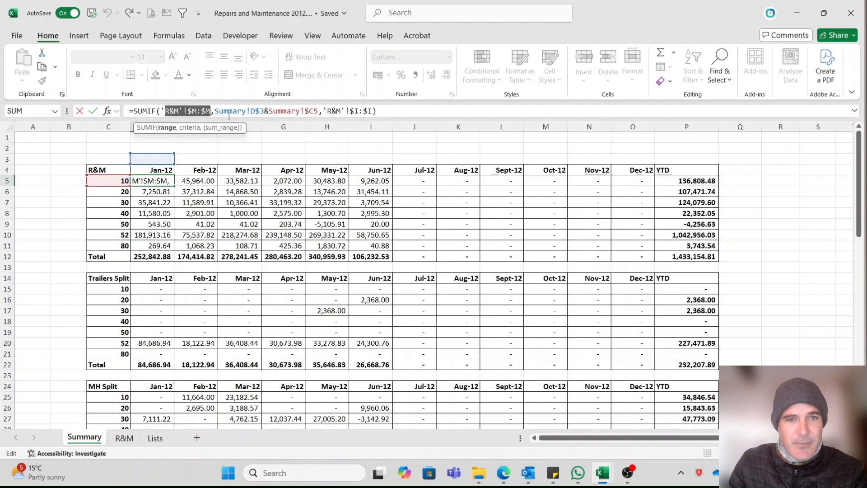
{"action": "left_click", "coordinate": [225, 111]}
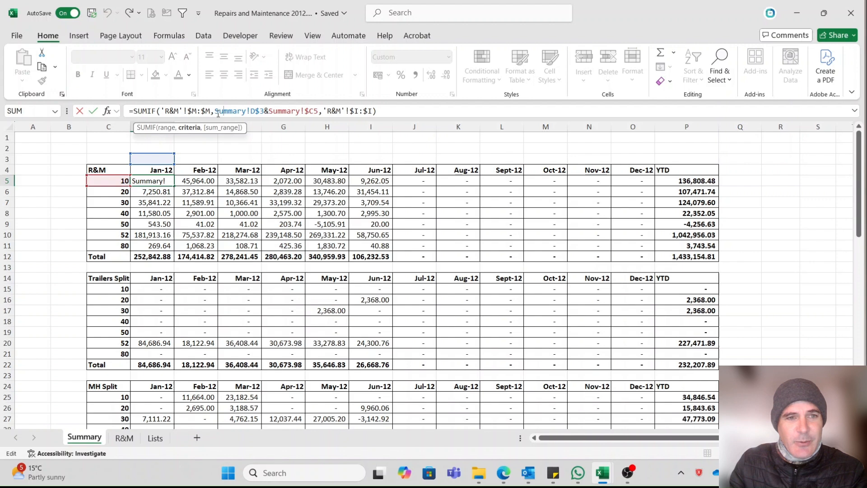
{"action": "left_click_drag", "start_coordinate": [216, 111], "coordinate": [266, 111]}
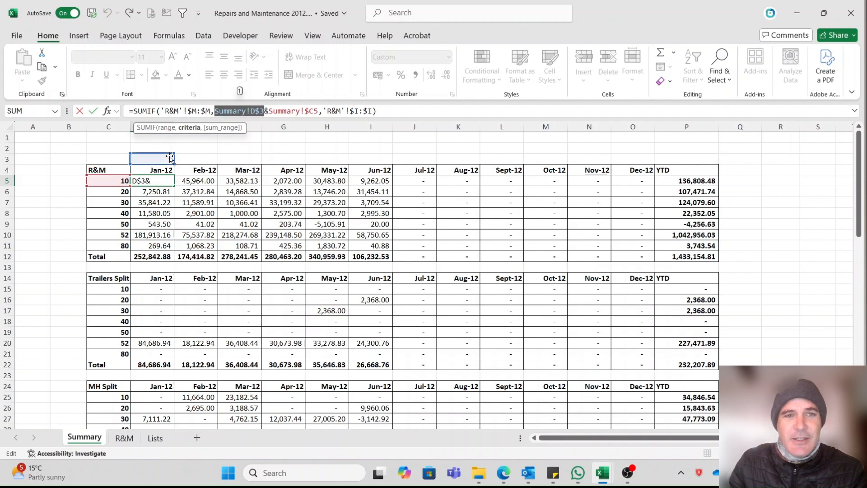
{"action": "left_click_drag", "start_coordinate": [269, 113], "coordinate": [319, 111]}
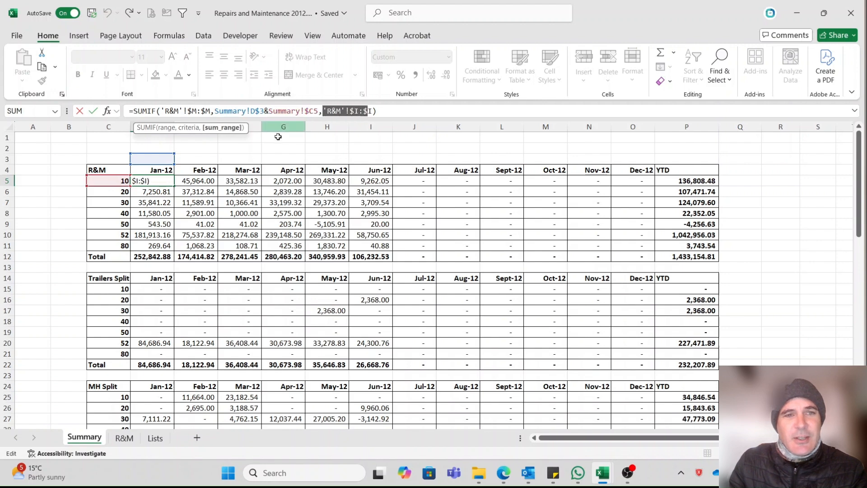
{"action": "key", "text": "Tab"}
{"action": "left_click", "coordinate": [161, 178]}
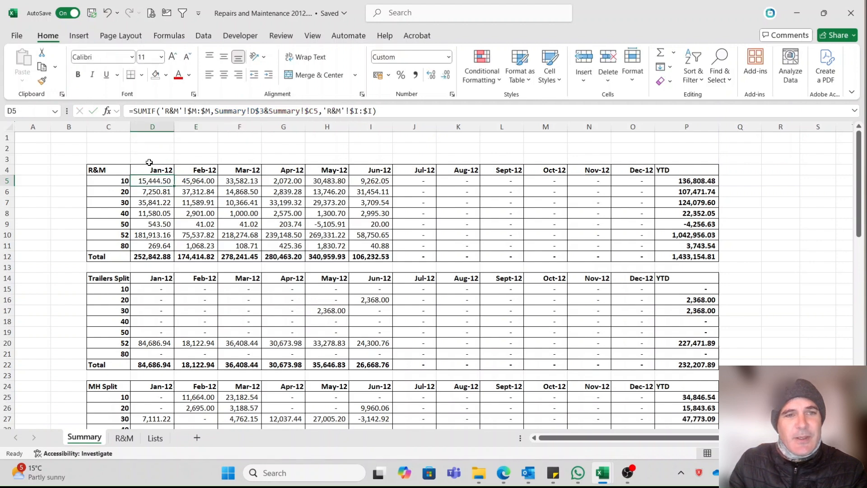
Inspect the MONTH formula in cell D3 above the January heading
{"action": "left_click", "coordinate": [149, 162]}
{"action": "key", "text": "F2"}
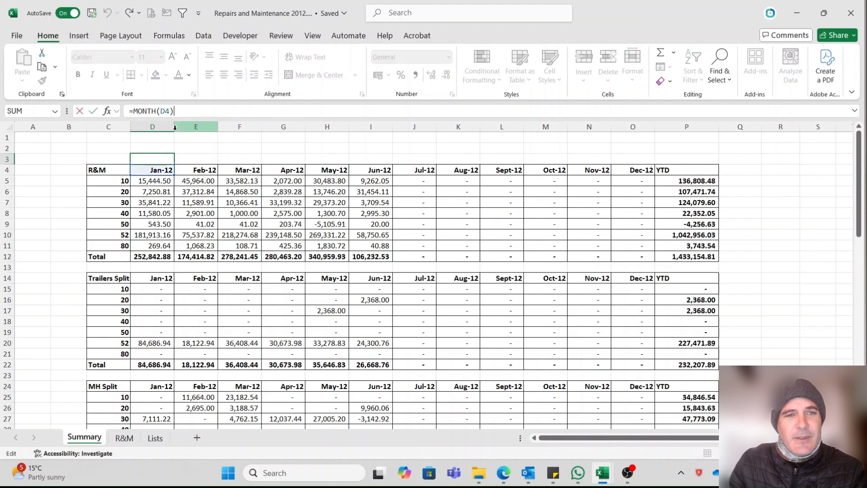
{"action": "key", "text": "Tab"}
Set the font color of the month-number formulas in D3:O3 to Automatic
{"action": "left_click", "coordinate": [157, 159]}
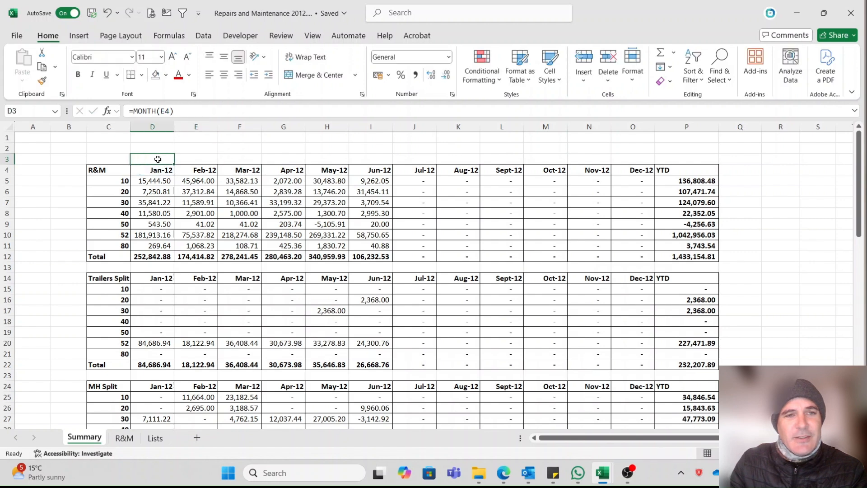
{"action": "left_click", "coordinate": [190, 76]}
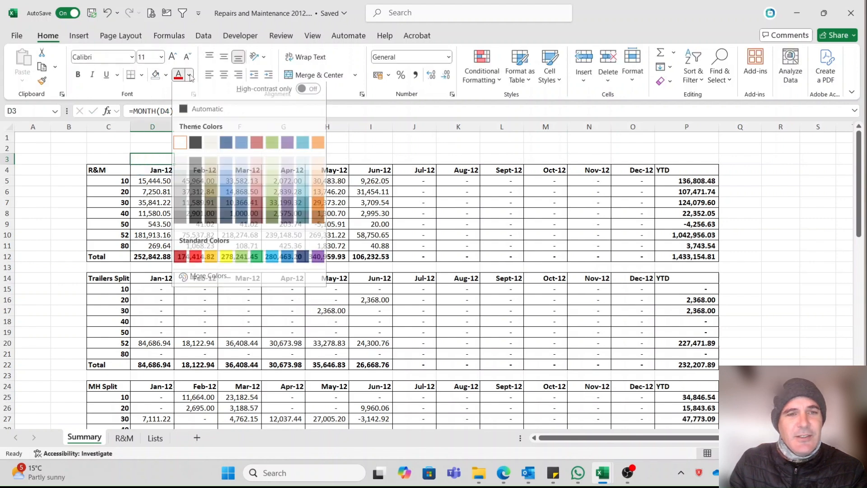
{"action": "left_click", "coordinate": [199, 109]}
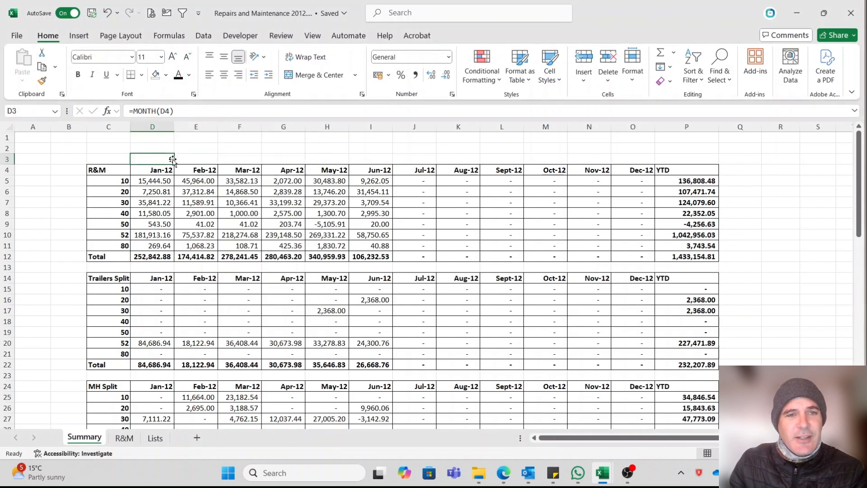
{"action": "left_click_drag", "start_coordinate": [191, 160], "coordinate": [633, 160]}
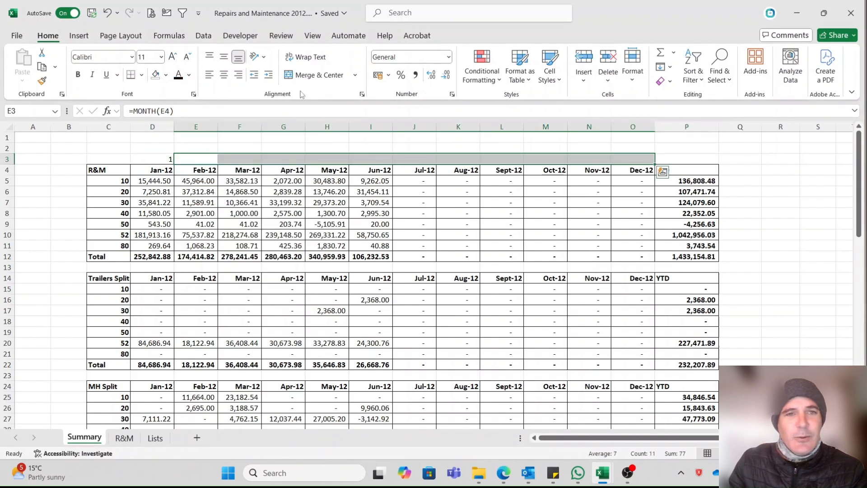
{"action": "left_click", "coordinate": [179, 75]}
{"action": "left_click", "coordinate": [230, 181]}
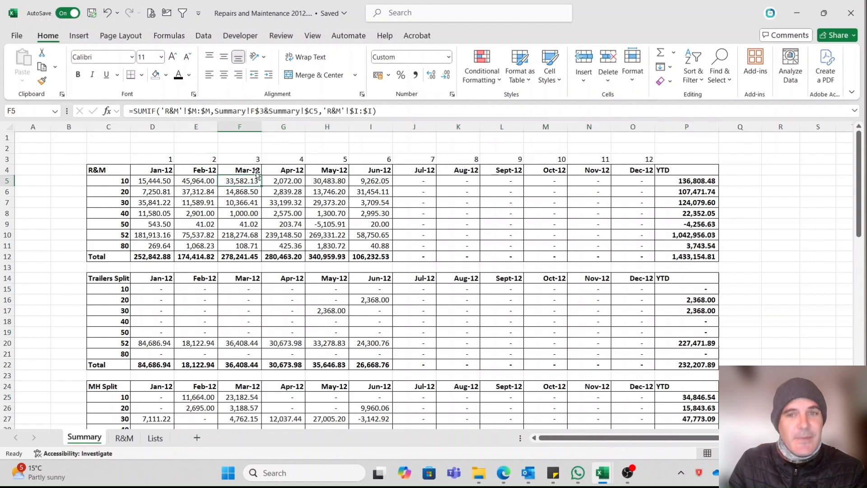
{"action": "left_click", "coordinate": [171, 158]}
{"action": "key", "text": "ctrl+shift+Right"}
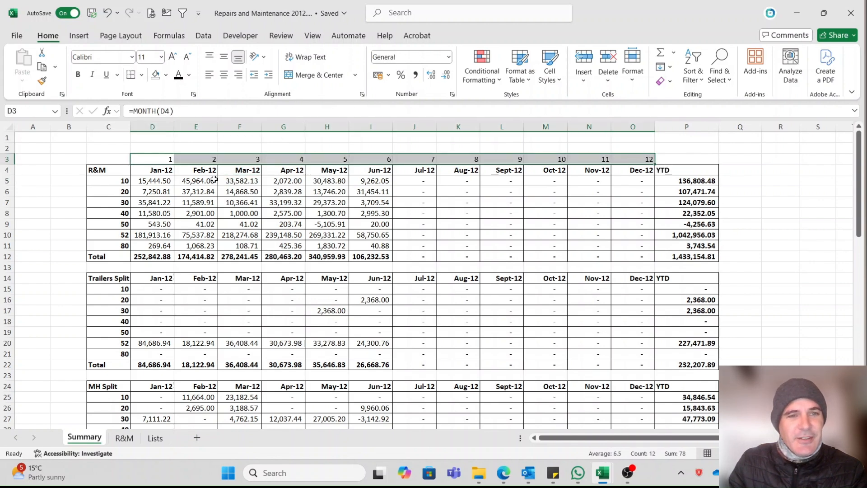
{"action": "left_click", "coordinate": [215, 179]}
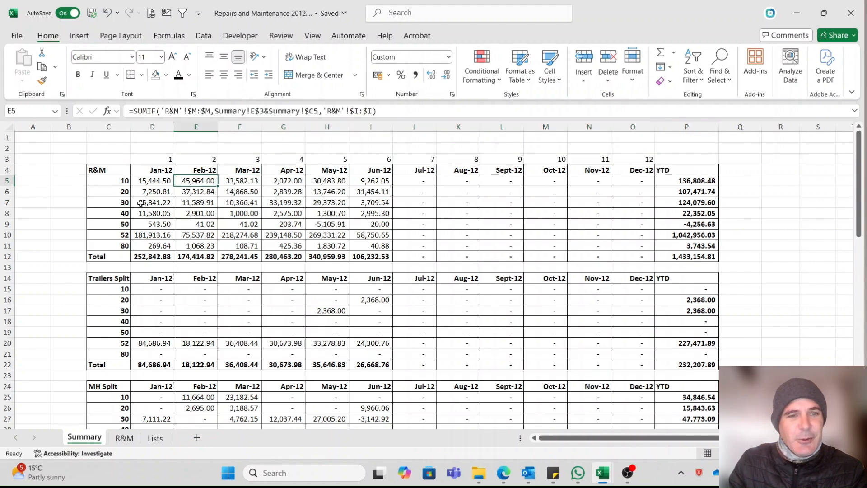
Unhide column O beside the Vehicle column on the R&M sheet and inspect the formula in O2
{"action": "left_click", "coordinate": [123, 438]}
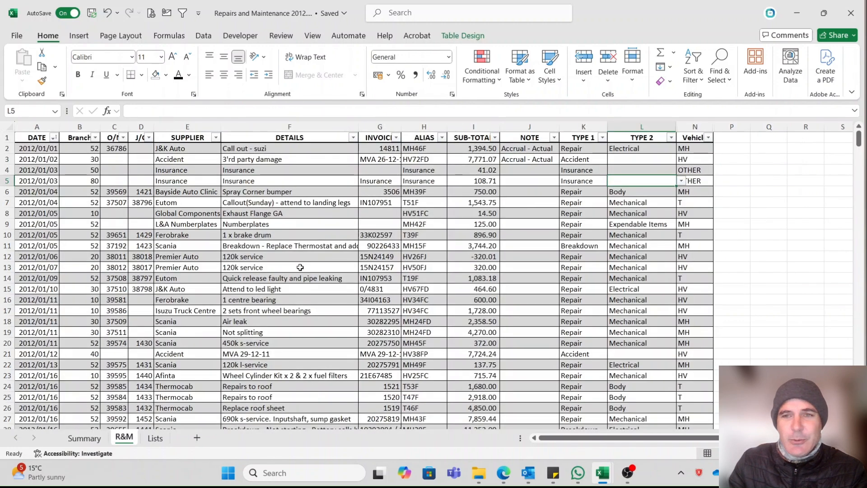
{"action": "left_click_drag", "start_coordinate": [717, 130], "coordinate": [763, 130]}
{"action": "left_click", "coordinate": [746, 125]}
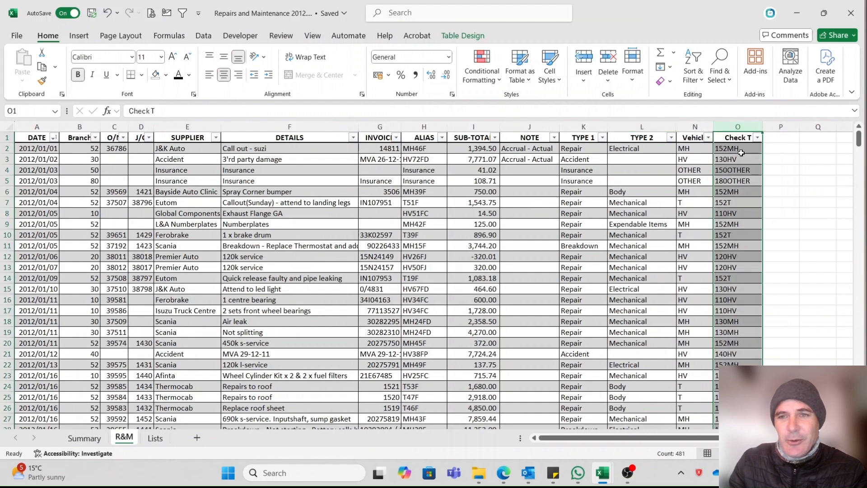
{"action": "left_click", "coordinate": [736, 149]}
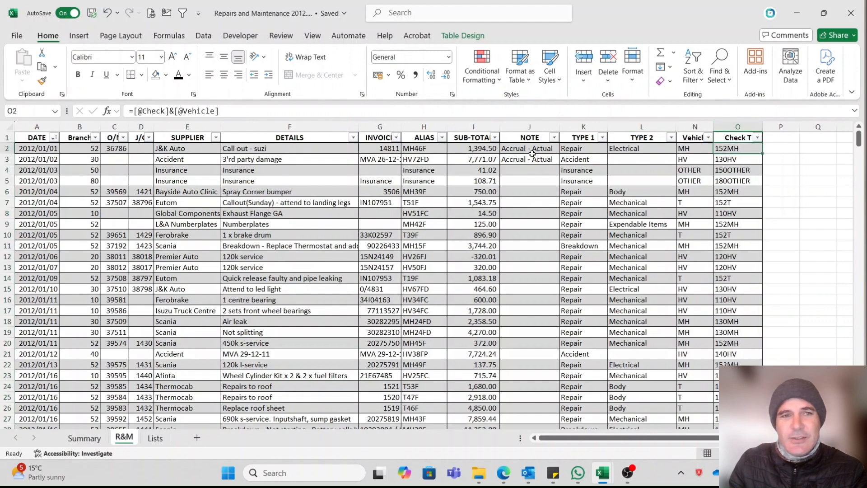
Check the formula in O2 and unhide the Check column M beside the Vehicle column on the R&M sheet
{"action": "left_click", "coordinate": [251, 116]}
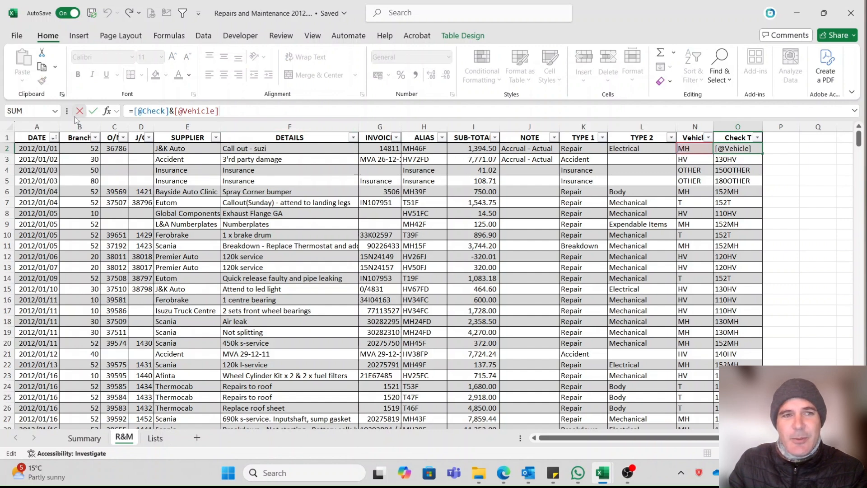
{"action": "left_click", "coordinate": [93, 111]}
{"action": "left_click_drag", "start_coordinate": [680, 128], "coordinate": [726, 127]}
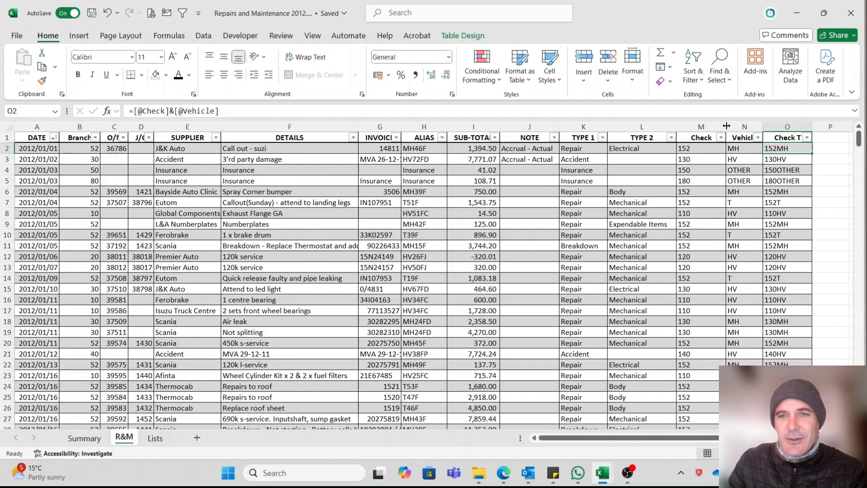
Inspect the MONTH and Branch parts of the Check formula in cell M2 of the R&M sheet
{"action": "key", "text": "Left"}
{"action": "key", "text": "Left"}
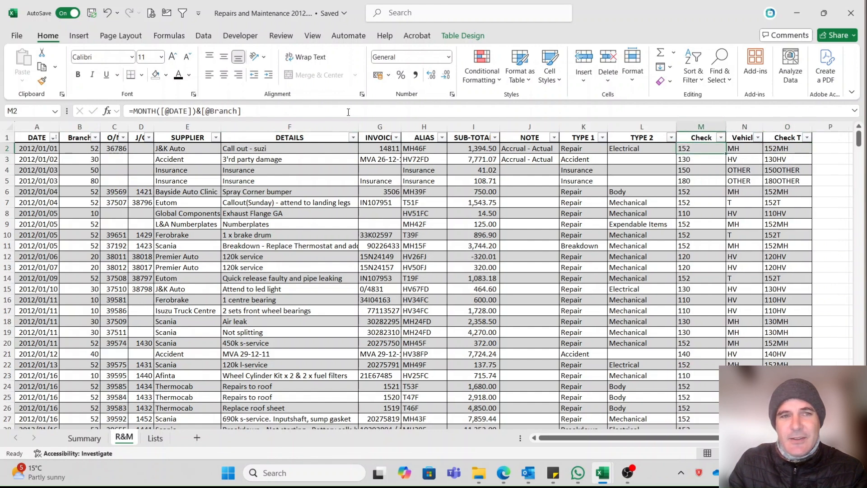
{"action": "left_click", "coordinate": [348, 111]}
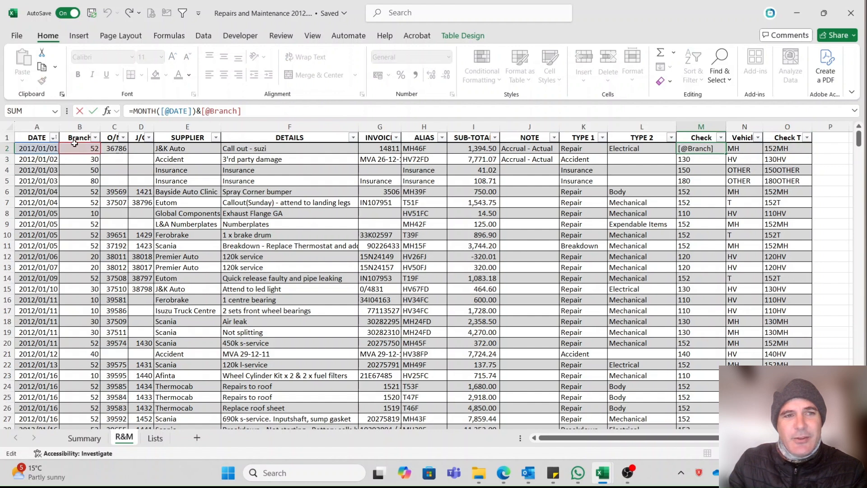
{"action": "double_click", "coordinate": [211, 112]}
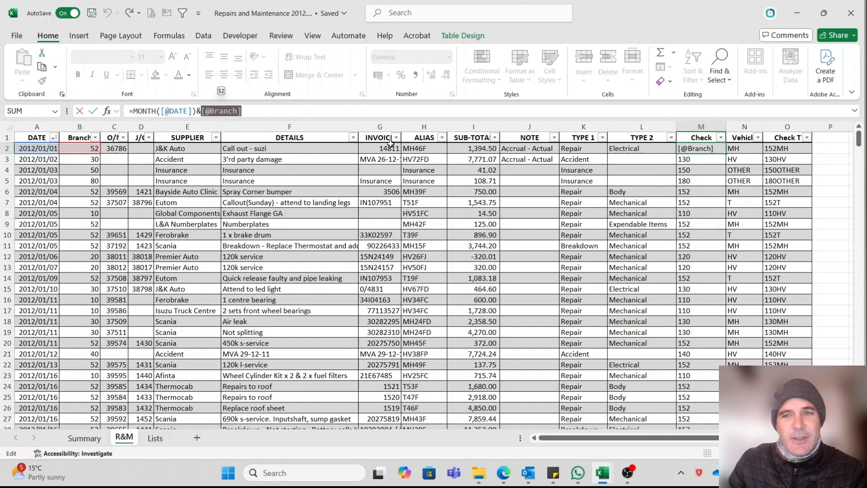
{"action": "key", "text": "Tab"}
{"action": "key", "text": "Tab"}
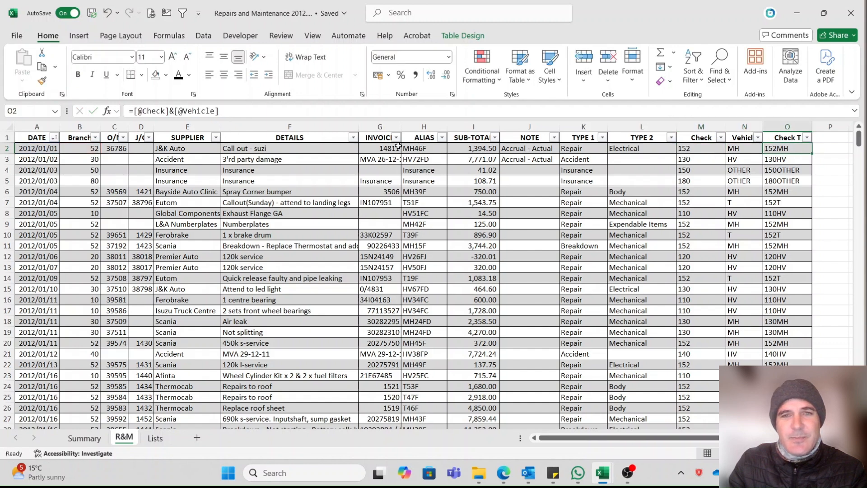
Examine how the Check T formula in O2 joins the Check and Vehicle columns
{"action": "left_click", "coordinate": [306, 110]}
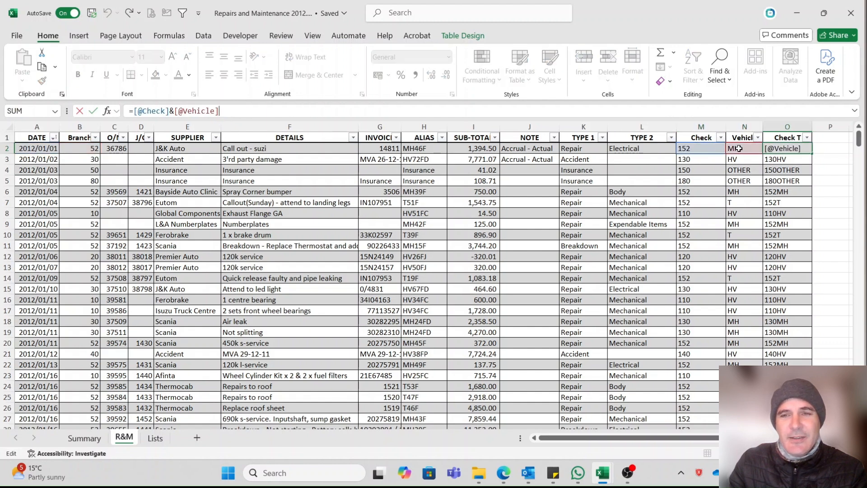
{"action": "key", "text": "Tab"}
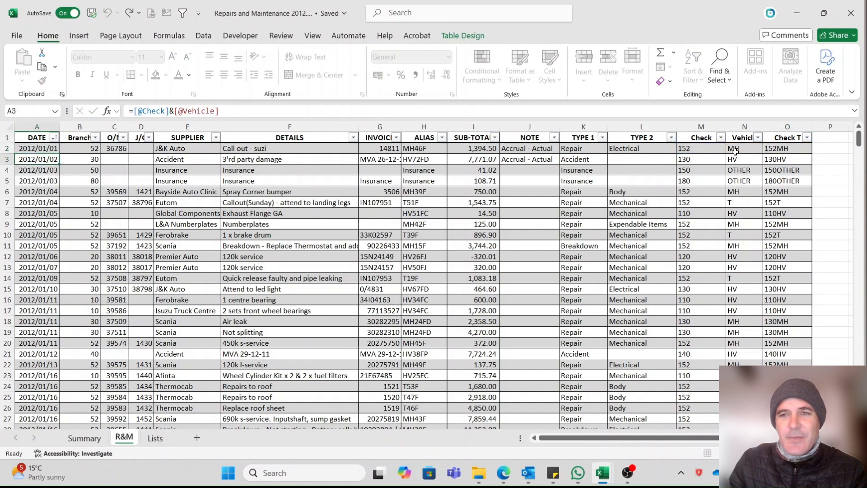
{"action": "left_click", "coordinate": [768, 148]}
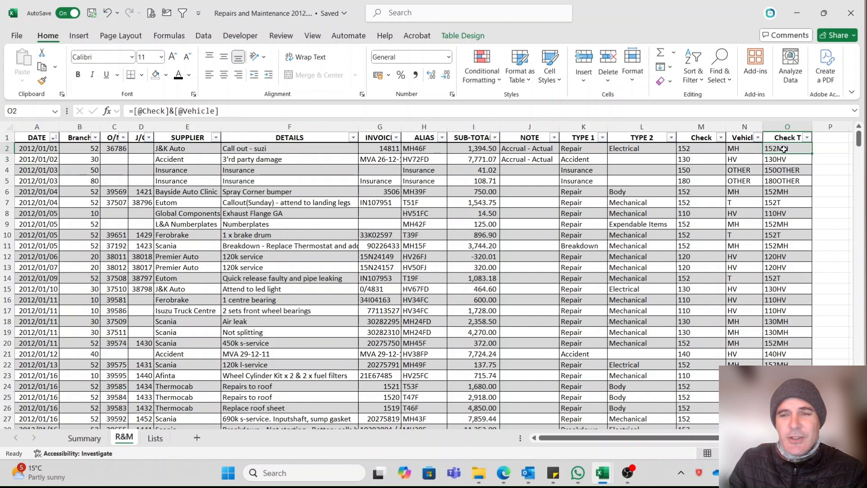
Compare the criteria of the SUMIF formula in Summary cell D5 with the Check column on the R&M sheet
{"action": "left_click", "coordinate": [84, 438]}
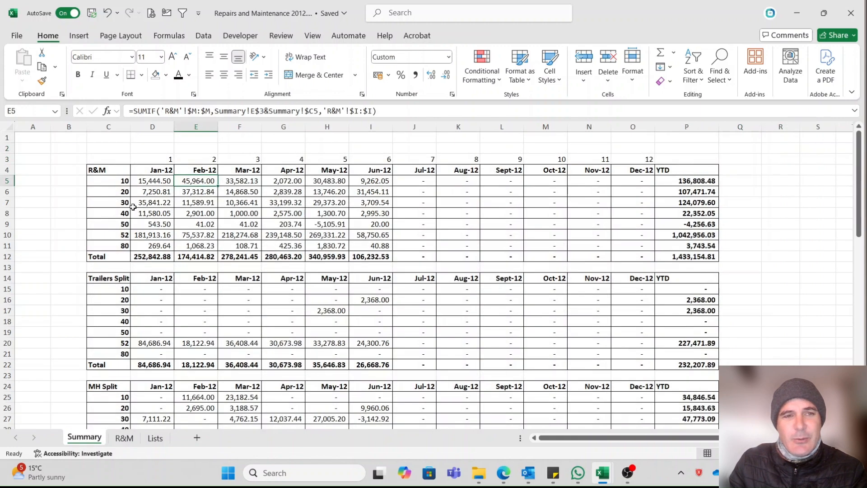
{"action": "left_click", "coordinate": [156, 181]}
{"action": "left_click", "coordinate": [284, 112]}
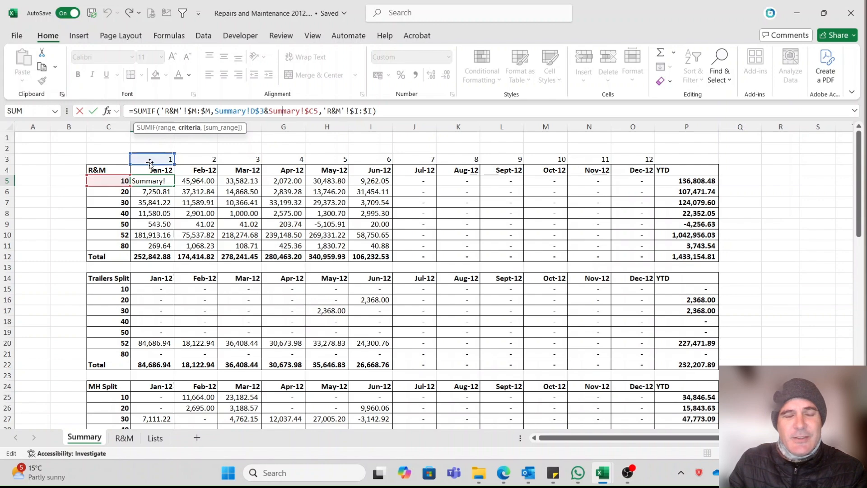
{"action": "key", "text": "Tab"}
{"action": "left_click", "coordinate": [124, 438]}
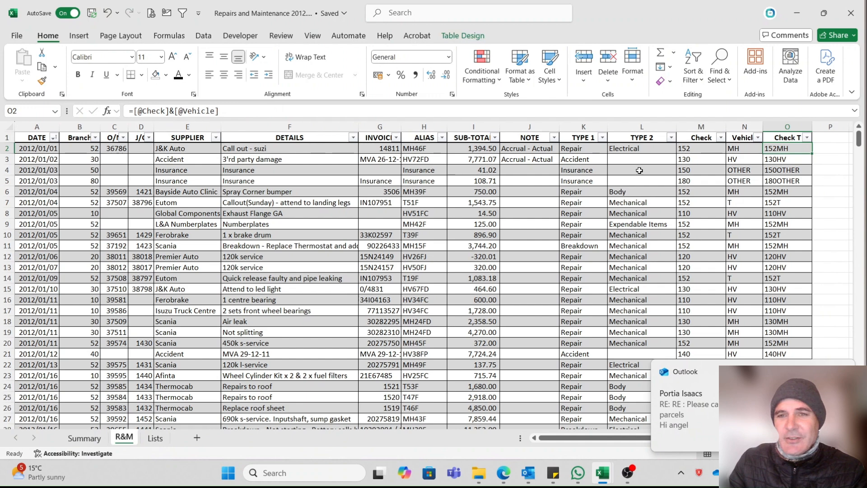
{"action": "left_click", "coordinate": [703, 121]}
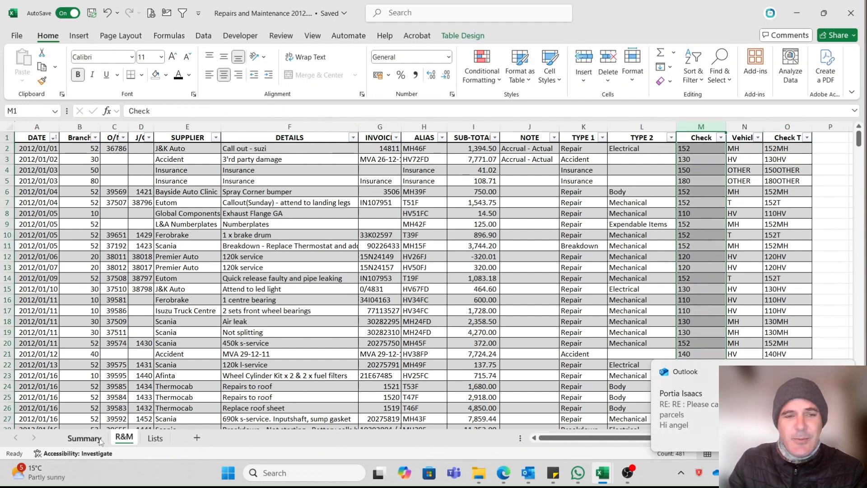
Inspect the cell references in the SUMIF formula in D25, the January branch 10 cell of the MH Split table
{"action": "left_click", "coordinate": [85, 437]}
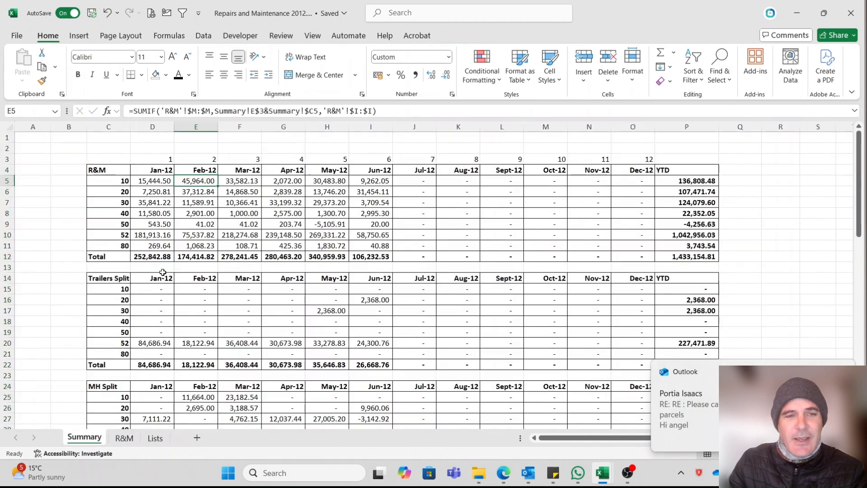
{"action": "left_click", "coordinate": [114, 291]}
{"action": "left_click", "coordinate": [105, 405]}
{"action": "double_click", "coordinate": [156, 396]}
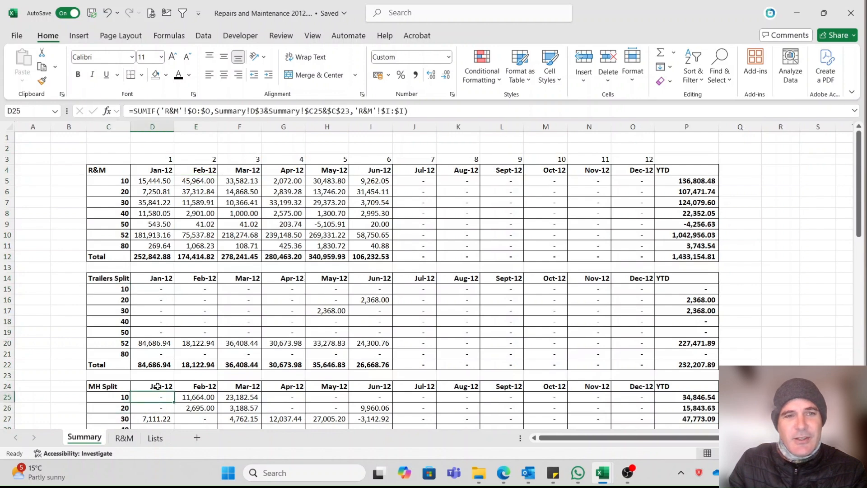
{"action": "left_click", "coordinate": [296, 110]}
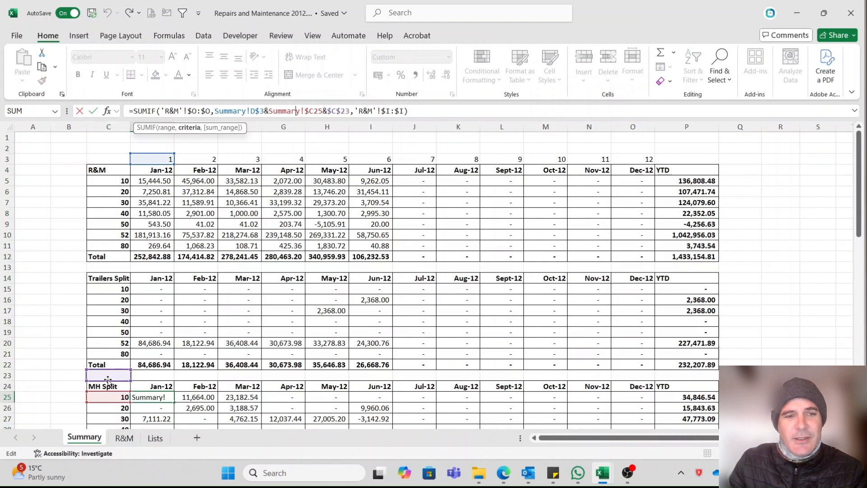
{"action": "key", "text": "Escape"}
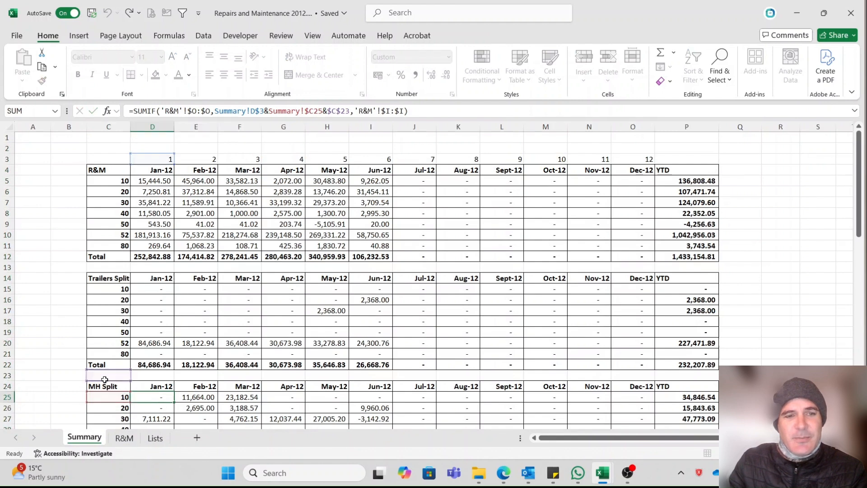
Set the font color of the hidden vehicle-code rows C13:P13 and C23:P23 on the Summary sheet to Automatic
{"action": "left_click", "coordinate": [107, 376]}
{"action": "left_click_drag", "start_coordinate": [112, 267], "coordinate": [705, 267]}
{"action": "left_click", "coordinate": [179, 76]}
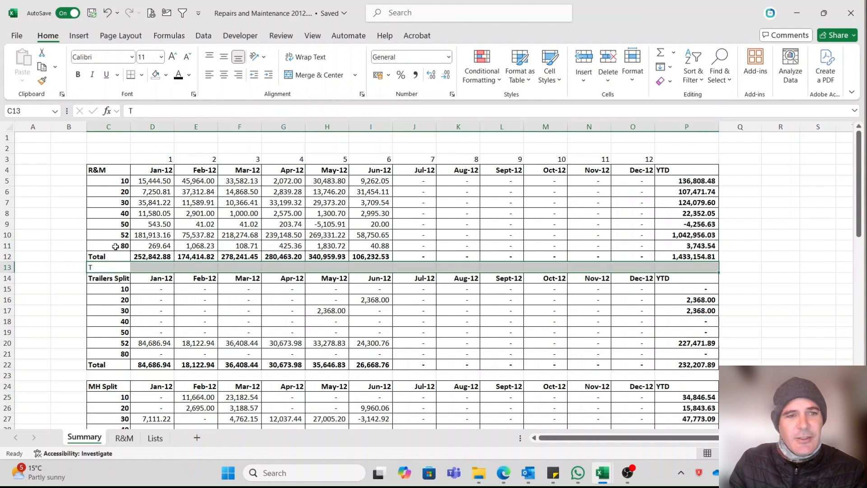
{"action": "left_click_drag", "start_coordinate": [105, 376], "coordinate": [705, 376]}
{"action": "left_click", "coordinate": [184, 76]}
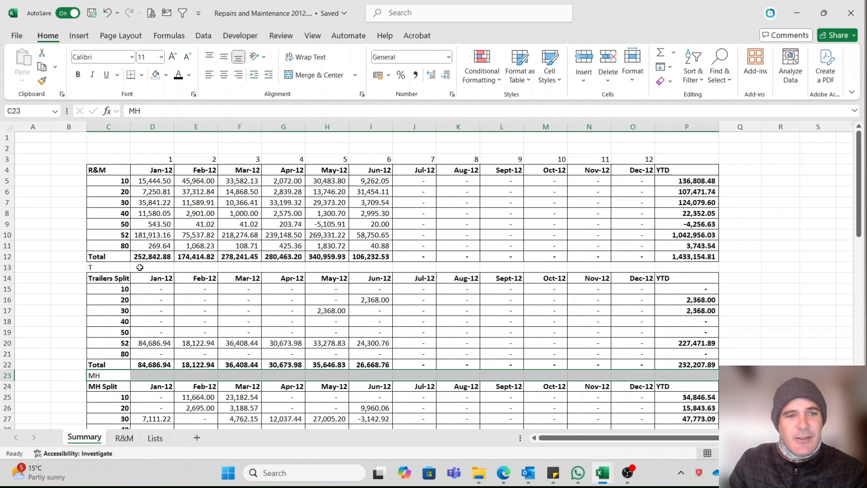
{"action": "left_click", "coordinate": [70, 383]}
Review how the SUMIF formula in D25 uses the MH code in C23 as part of its criteria
{"action": "left_click", "coordinate": [94, 376]}
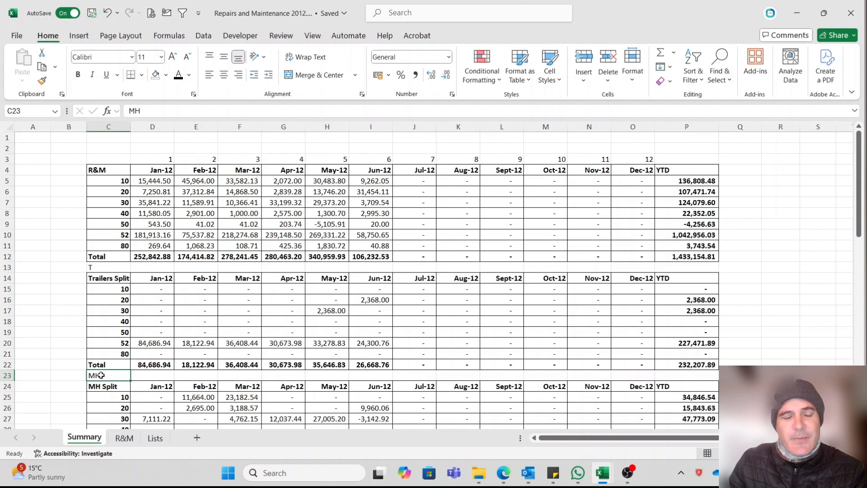
{"action": "double_click", "coordinate": [154, 397]}
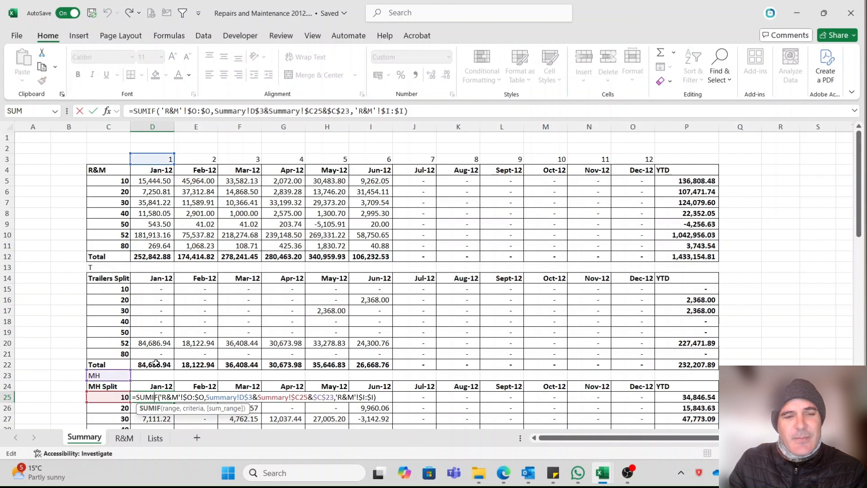
{"action": "key", "text": "Tab"}
{"action": "left_click", "coordinate": [160, 399]}
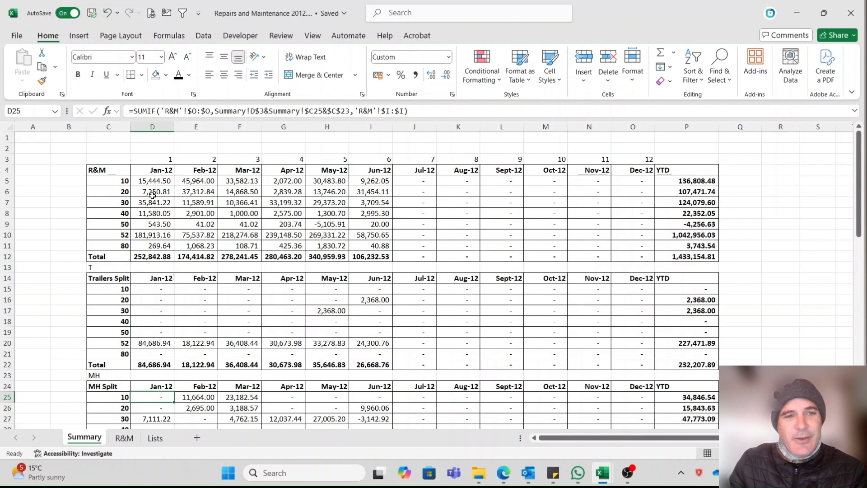
Glance at the R&M sheet and review the MH, HV and LV split tables further down the Summary sheet
{"action": "left_click", "coordinate": [124, 439]}
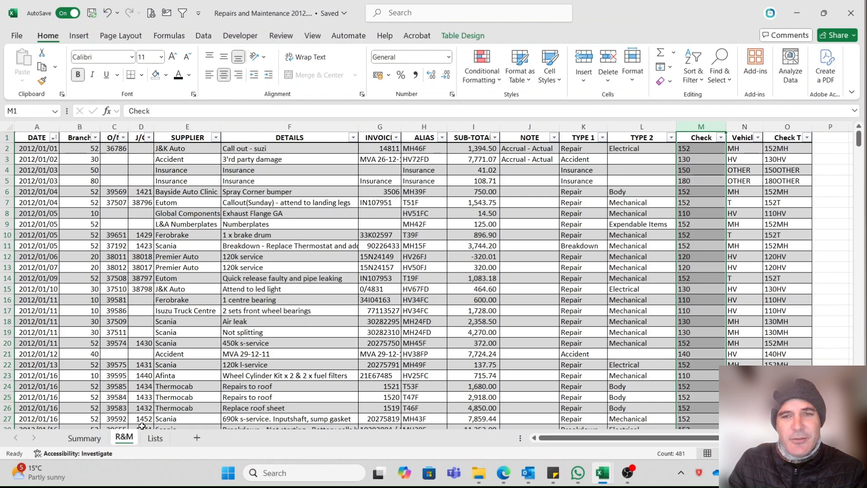
{"action": "left_click", "coordinate": [85, 437]}
{"action": "scroll", "coordinate": [120, 375], "scroll_direction": "down", "scroll_amount": 6}
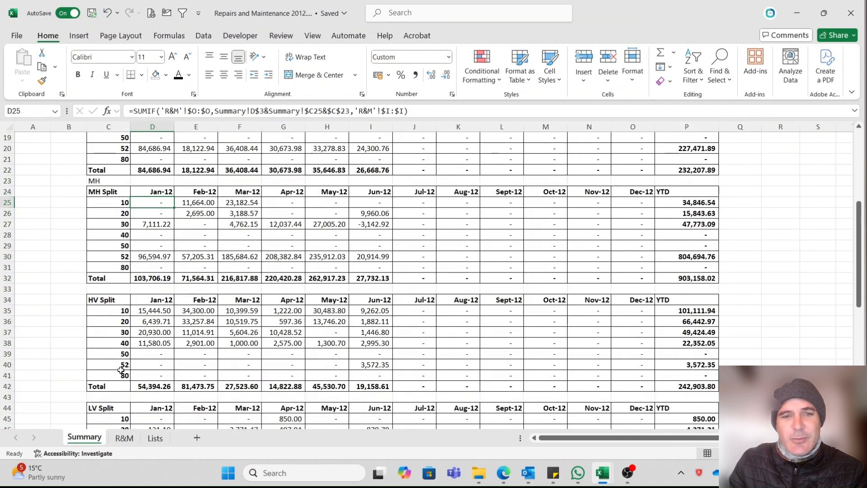
{"action": "scroll", "coordinate": [120, 368], "scroll_direction": "up", "scroll_amount": 6}
{"action": "left_click", "coordinate": [141, 169]}
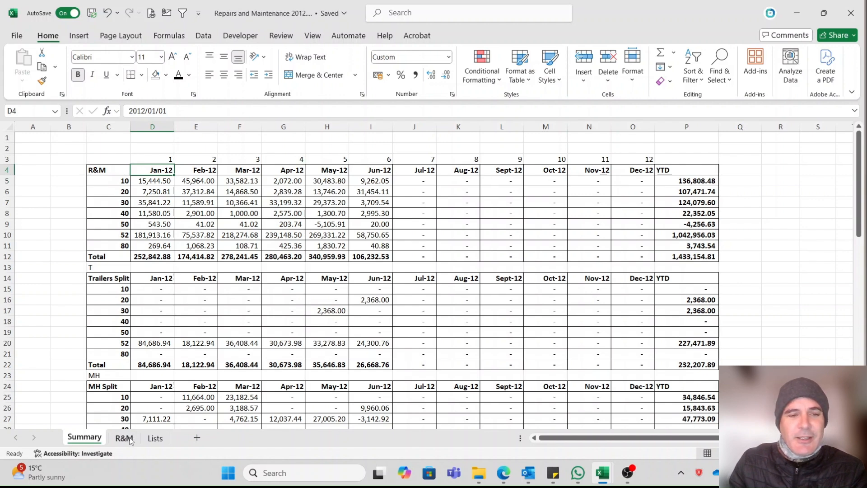
Look through the R&M entries down to the sub-total row and return to the Summary sheet
{"action": "left_click", "coordinate": [125, 439]}
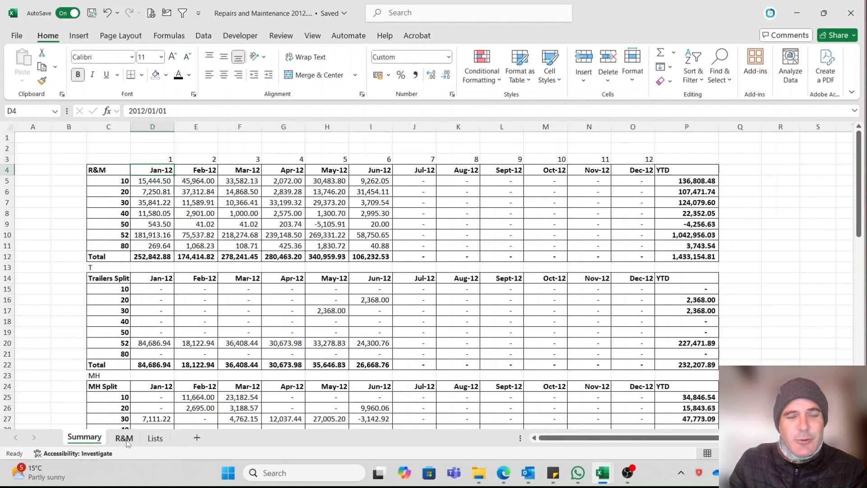
{"action": "left_click_drag", "start_coordinate": [860, 137], "coordinate": [860, 407]}
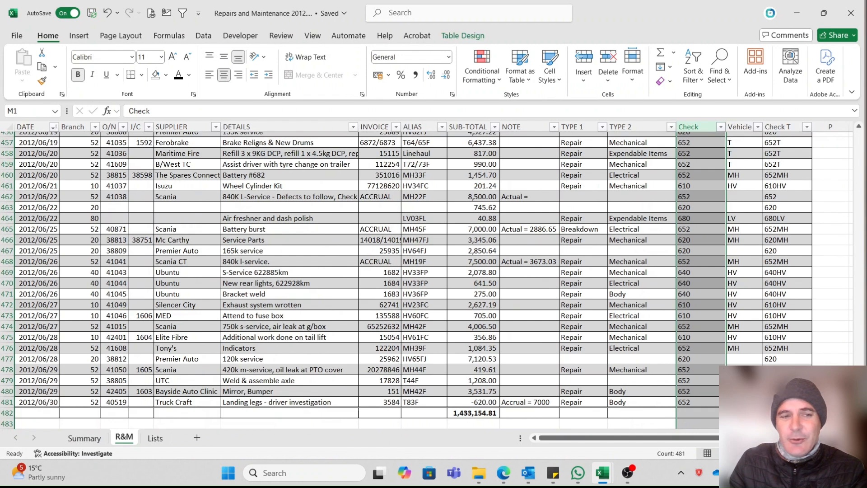
{"action": "left_click_drag", "start_coordinate": [860, 407], "coordinate": [854, 111]}
{"action": "left_click", "coordinate": [439, 233]}
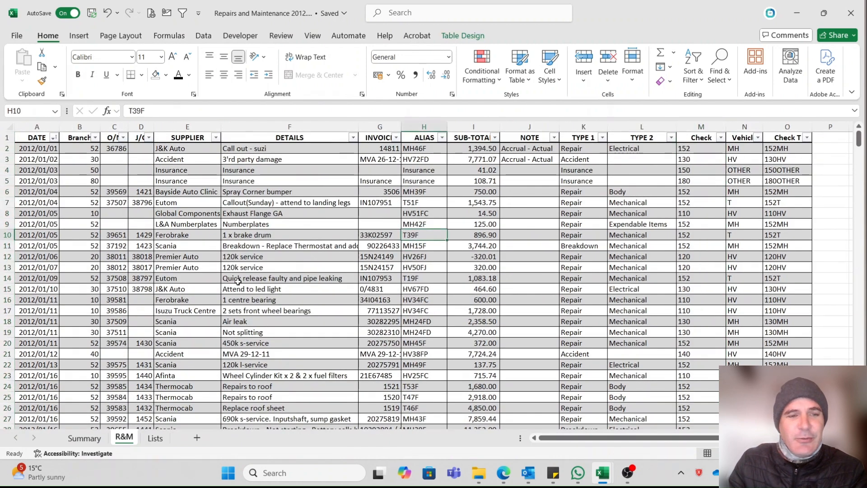
{"action": "left_click", "coordinate": [90, 438]}
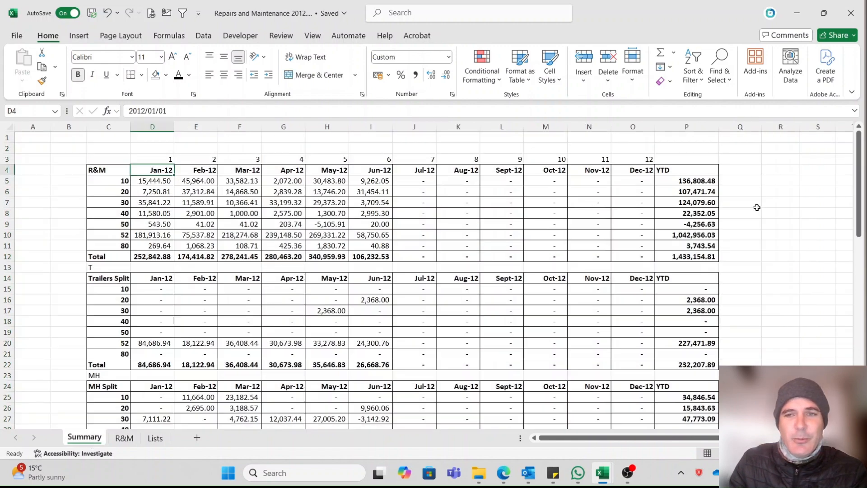
Examine how the DATE and Branch columns on the R&M sheet feed the Check column, and return to the Summary sheet
{"action": "left_click", "coordinate": [124, 439]}
{"action": "left_click", "coordinate": [155, 438]}
{"action": "left_click", "coordinate": [124, 438]}
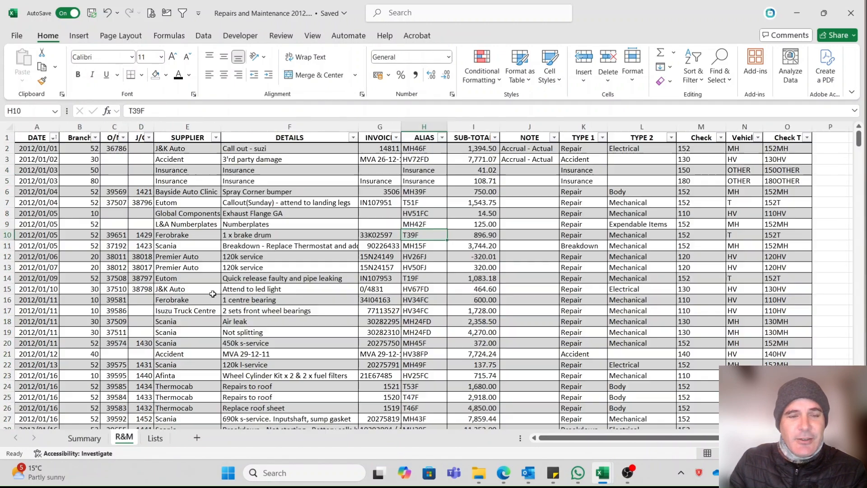
{"action": "left_click_drag", "start_coordinate": [33, 149], "coordinate": [40, 224]}
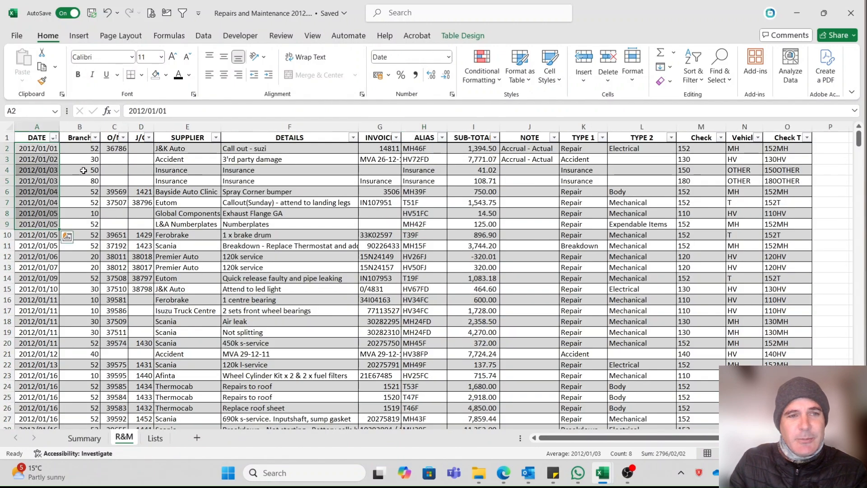
{"action": "left_click", "coordinate": [41, 146]}
{"action": "left_click_drag", "start_coordinate": [40, 148], "coordinate": [38, 333]}
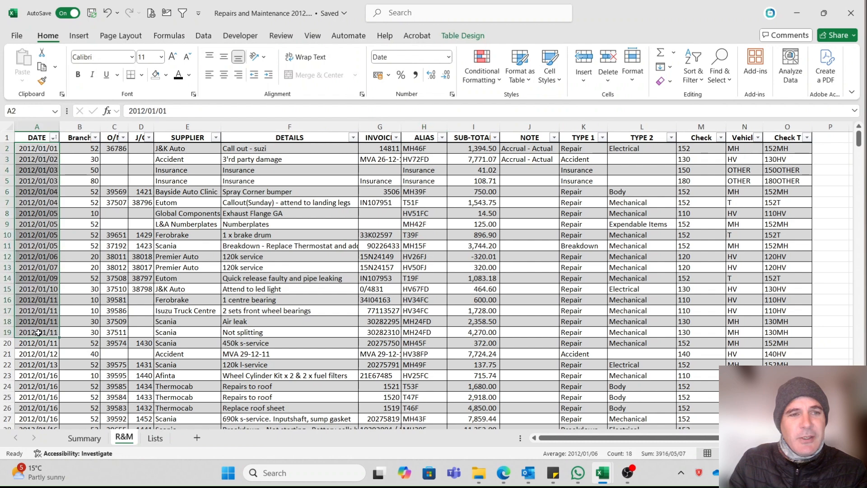
{"action": "left_click_drag", "start_coordinate": [88, 148], "coordinate": [83, 267]}
{"action": "left_click", "coordinate": [85, 156]}
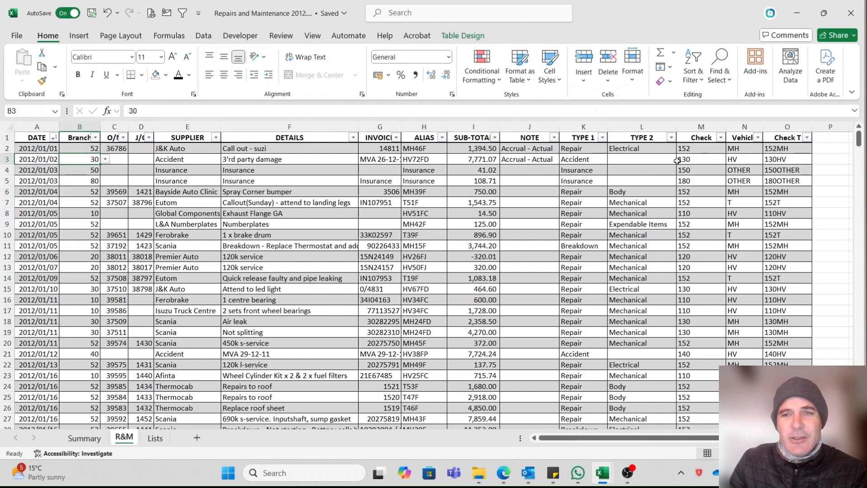
{"action": "left_click_drag", "start_coordinate": [709, 148], "coordinate": [707, 191]}
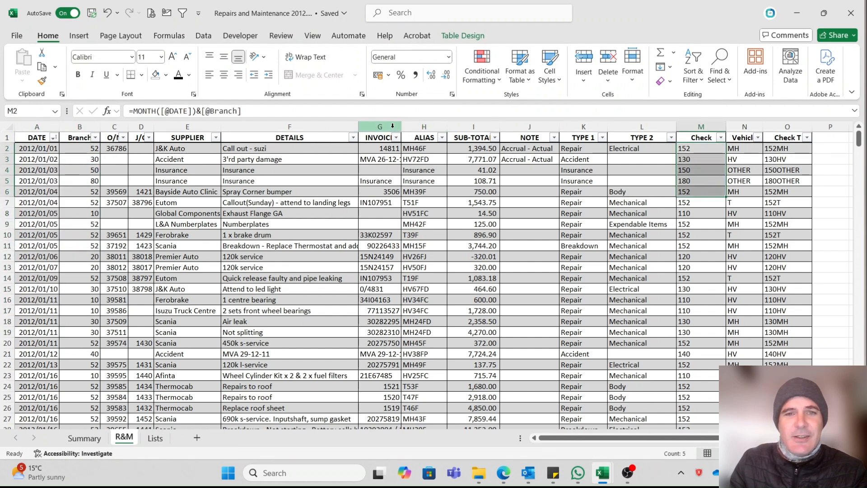
{"action": "left_click", "coordinate": [262, 157]}
{"action": "left_click", "coordinate": [389, 159]}
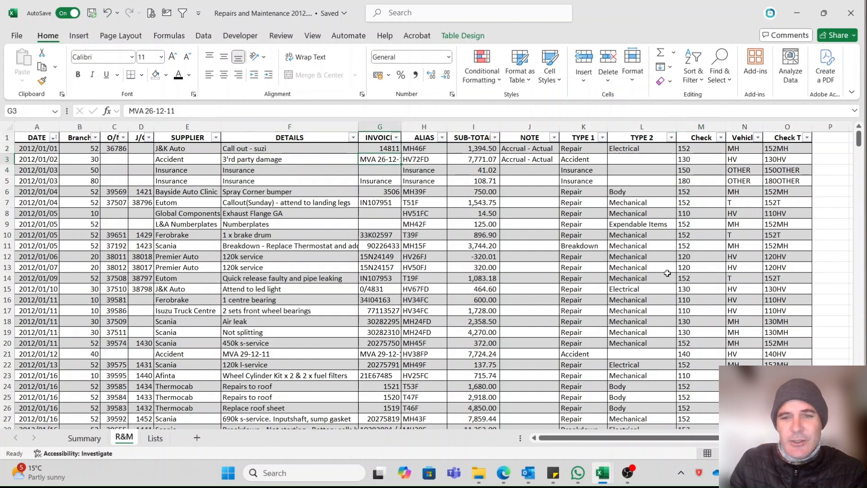
{"action": "left_click", "coordinate": [95, 437]}
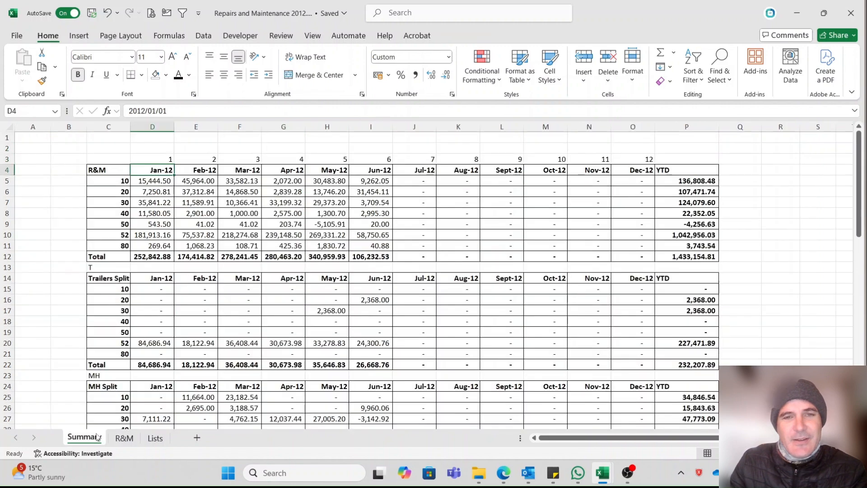